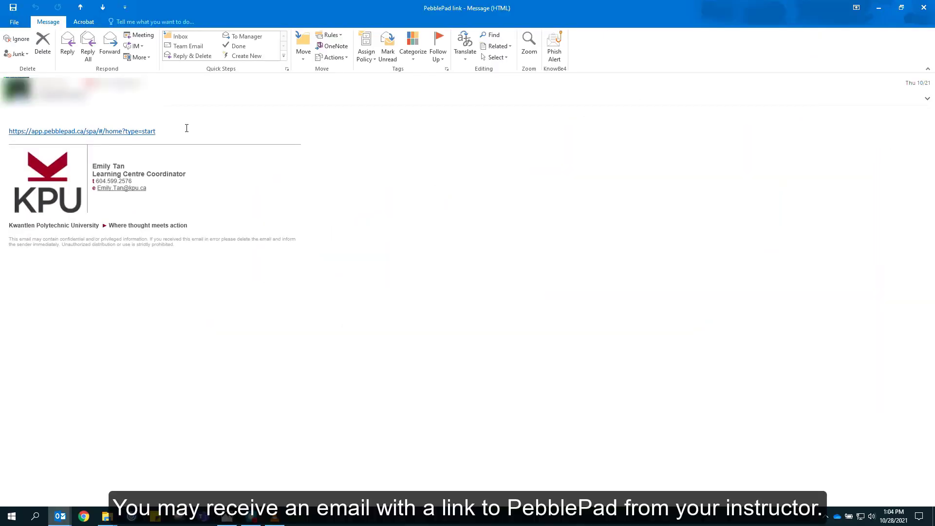
Sign in to PebblePad through Kwantlen Polytechnic University using the KPU ID login
{"action": "left_click", "coordinate": [144, 132]}
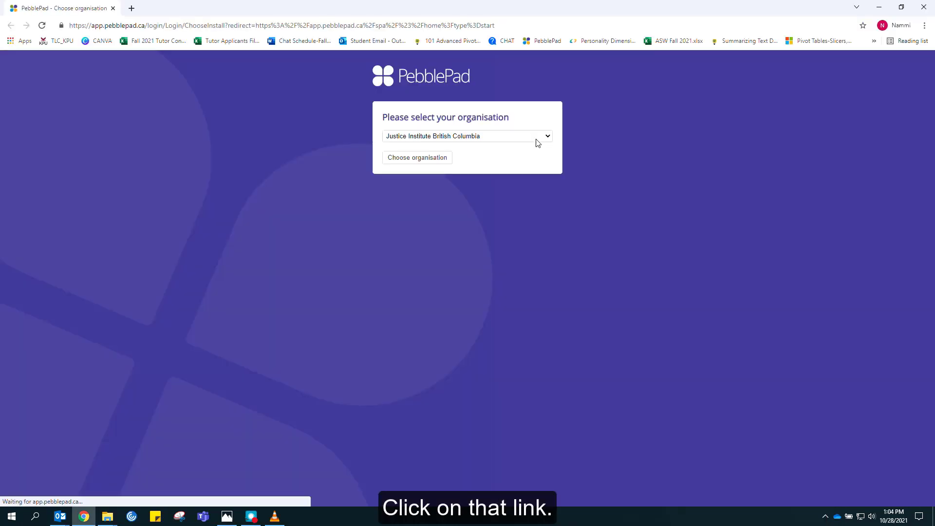
{"action": "left_click", "coordinate": [541, 137]}
{"action": "left_click", "coordinate": [479, 159]}
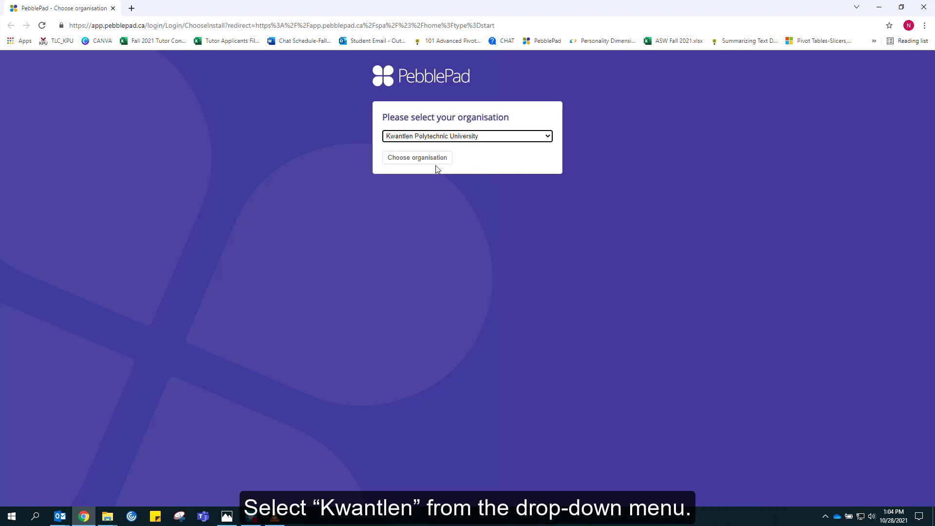
{"action": "left_click", "coordinate": [432, 160]}
{"action": "left_click", "coordinate": [471, 223]}
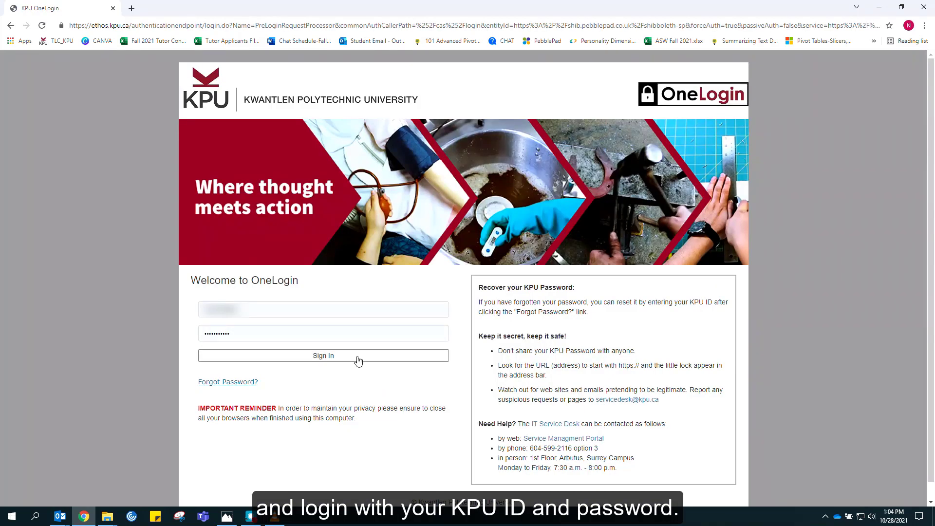
{"action": "left_click", "coordinate": [347, 355]}
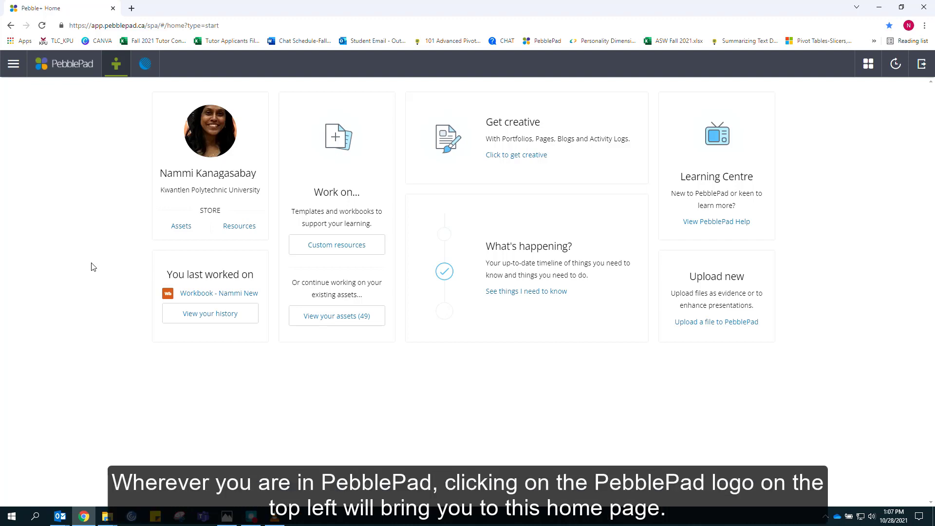
Review the navigation drawer, Quick Search and History panels, then bring up the Log out prompt
{"action": "left_click", "coordinate": [75, 68]}
{"action": "left_click", "coordinate": [15, 73]}
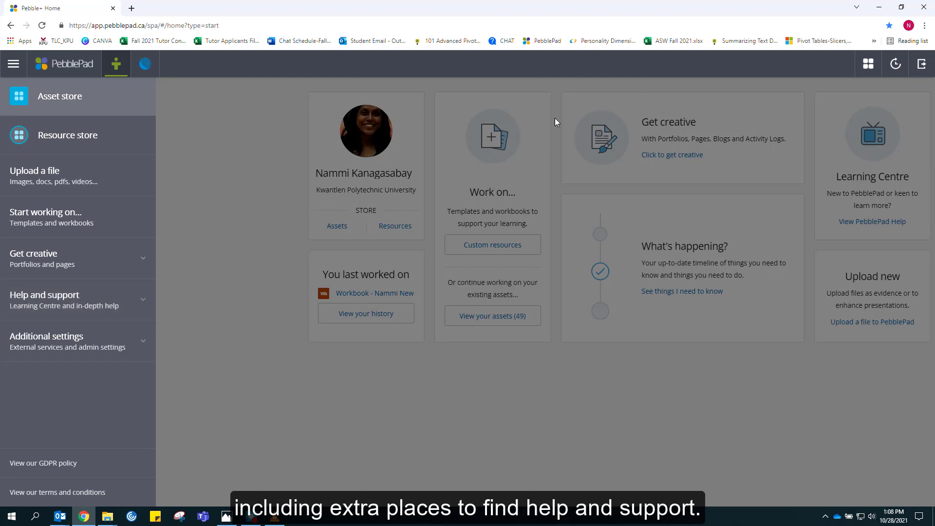
{"action": "left_click", "coordinate": [868, 67]}
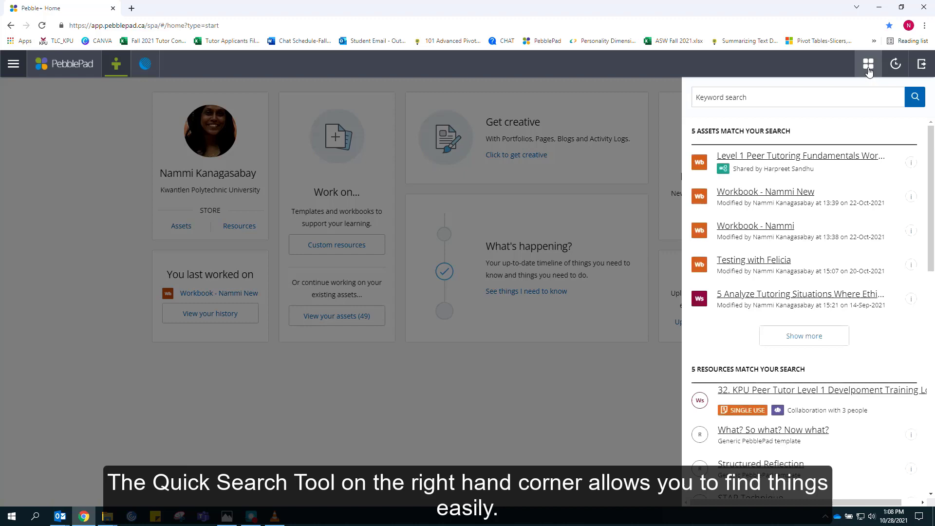
{"action": "left_click", "coordinate": [893, 65]}
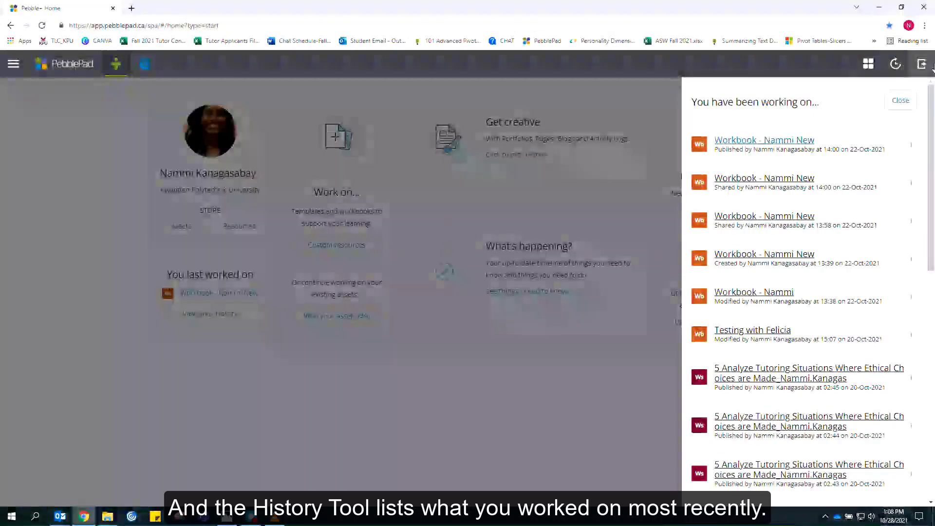
{"action": "left_click", "coordinate": [922, 65]}
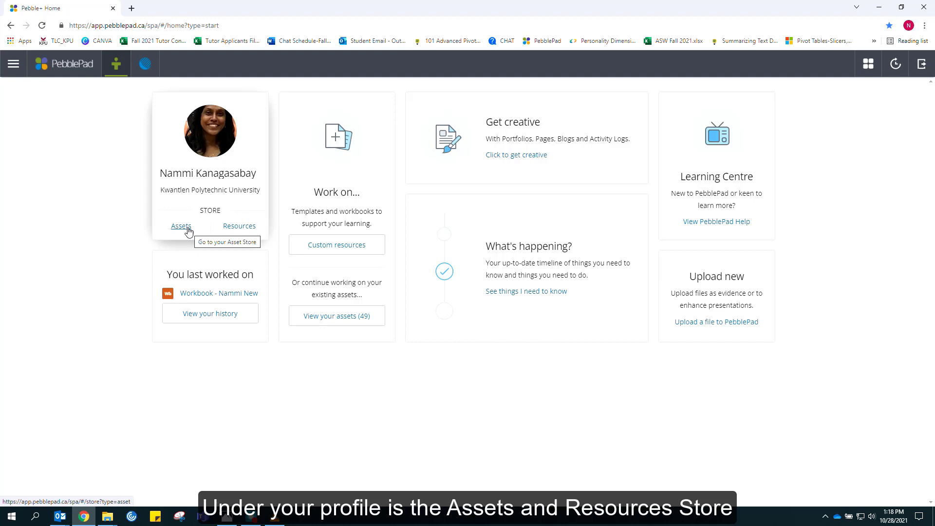
Browse the Assets store, then the Resources store, returning to Home after each
{"action": "left_click", "coordinate": [181, 226]}
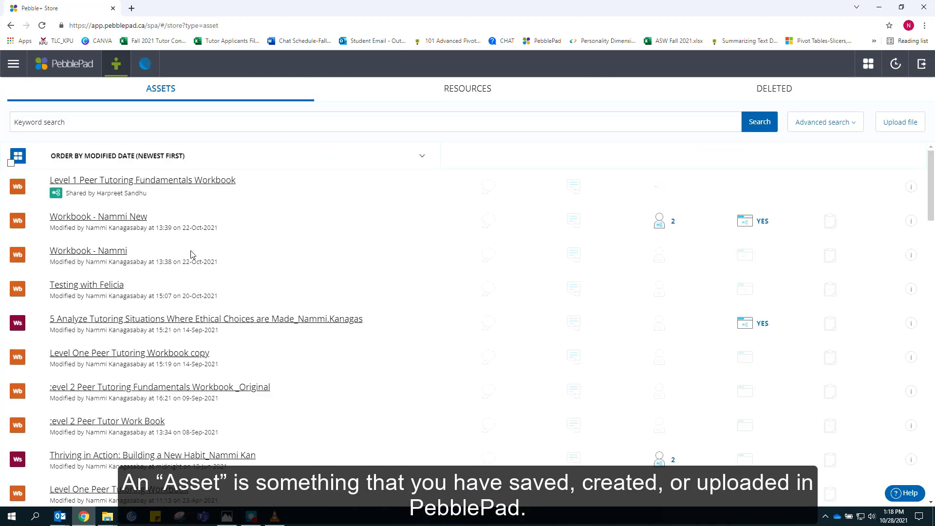
{"action": "left_click", "coordinate": [86, 68]}
{"action": "left_click", "coordinate": [238, 228]}
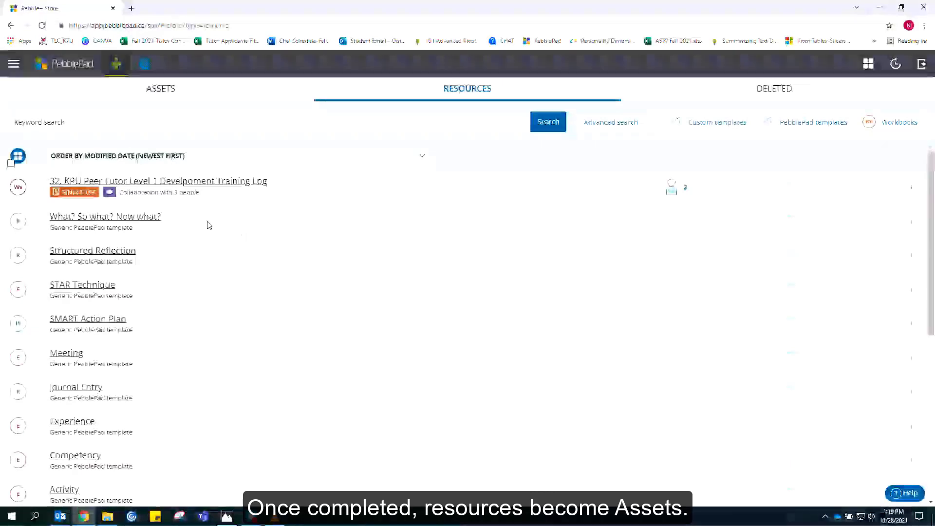
{"action": "left_click", "coordinate": [77, 64]}
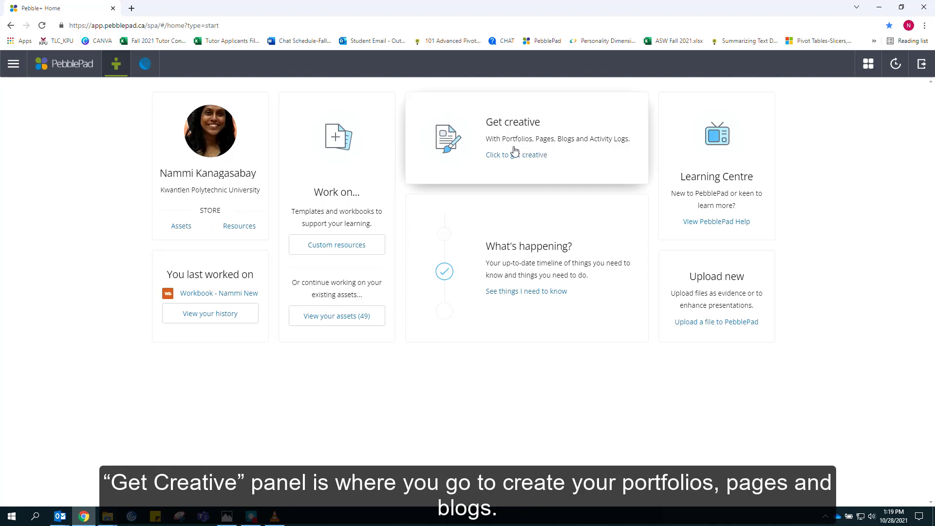
Look at Get creative and the Upload a file window, then open View PebblePad Help
{"action": "left_click", "coordinate": [513, 153]}
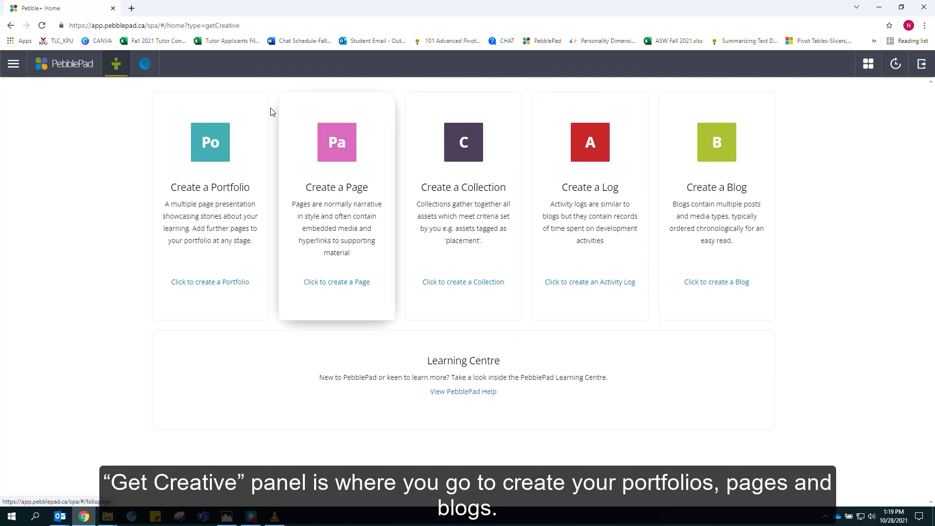
{"action": "left_click", "coordinate": [70, 65]}
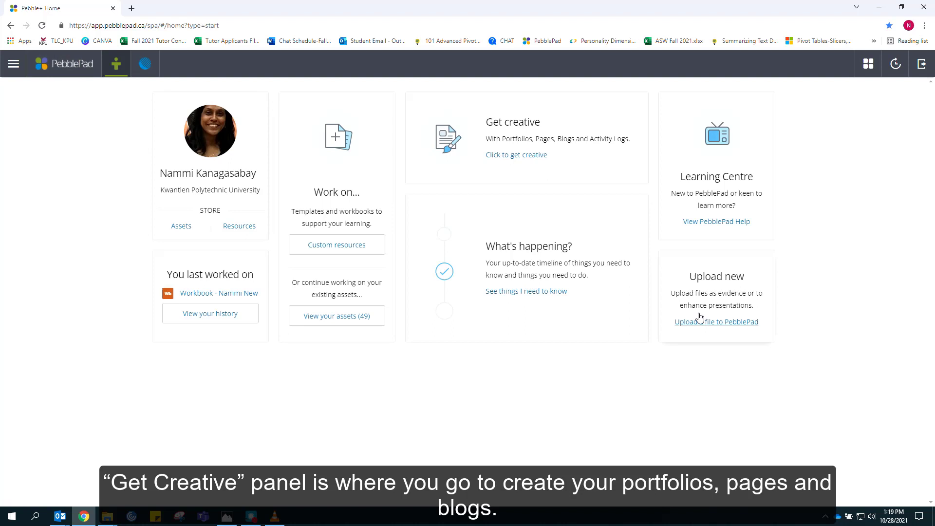
{"action": "left_click", "coordinate": [714, 299]}
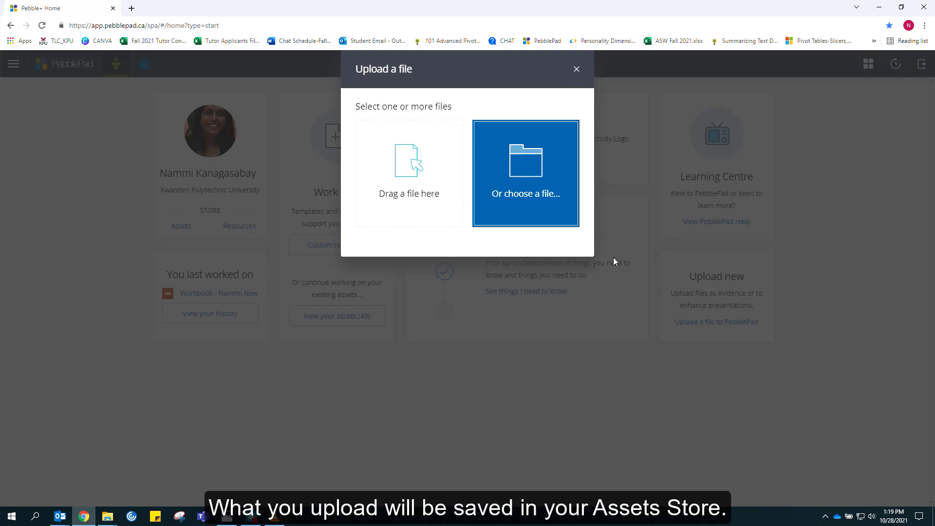
{"action": "left_click", "coordinate": [576, 69]}
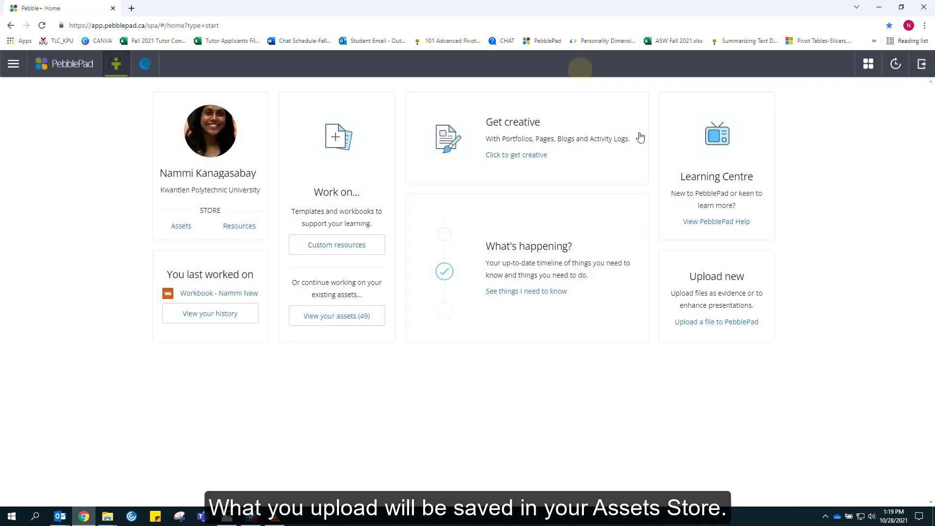
{"action": "left_click", "coordinate": [738, 223]}
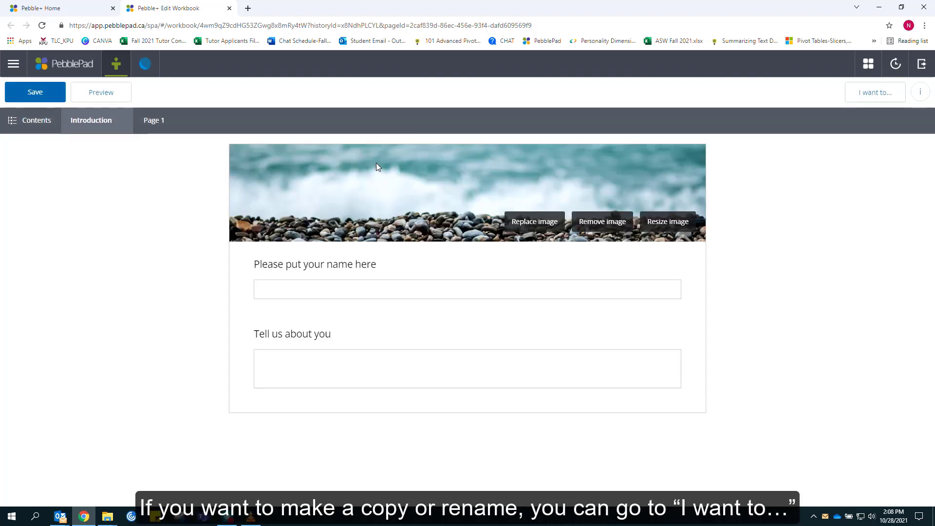
Copy the workbook with all linked items, naming the copy 'Workbook - New copy'
{"action": "left_click", "coordinate": [871, 94]}
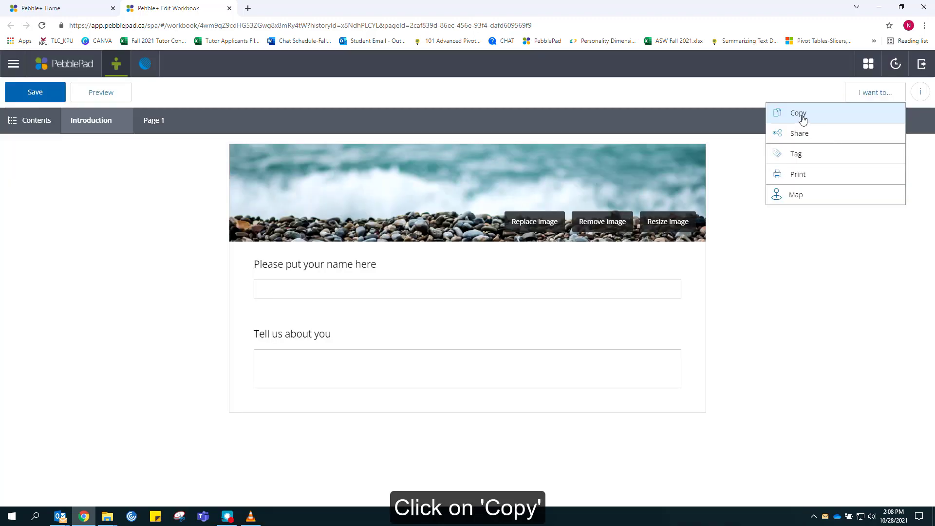
{"action": "left_click", "coordinate": [801, 117]}
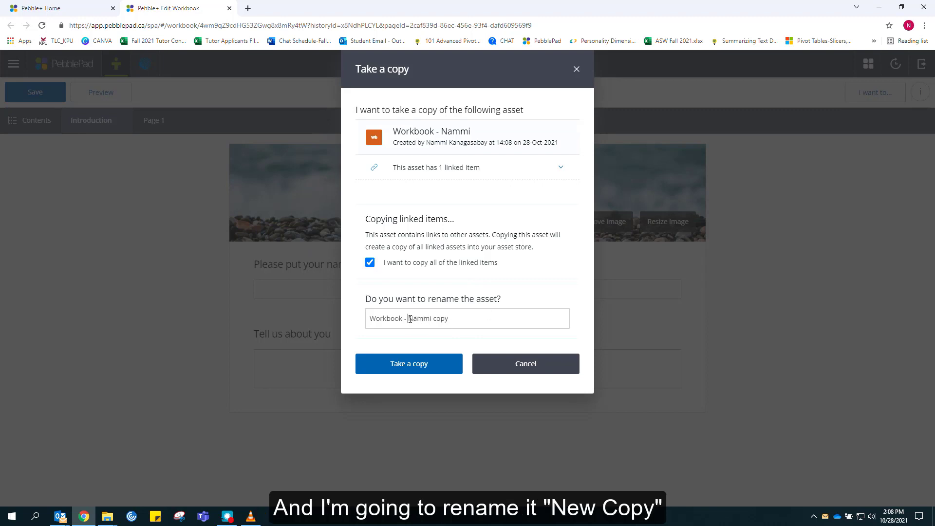
{"action": "left_click_drag", "start_coordinate": [408, 319], "coordinate": [463, 317]}
{"action": "type", "text": "New copy"}
{"action": "left_click", "coordinate": [430, 365]}
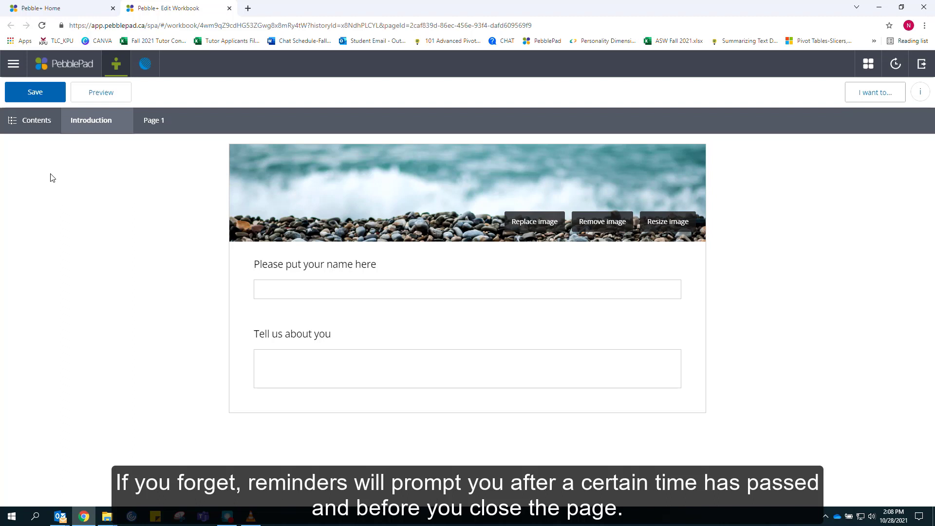
Return Home and open the Assets store to find 'Workbook - New copy'
{"action": "left_click", "coordinate": [78, 70]}
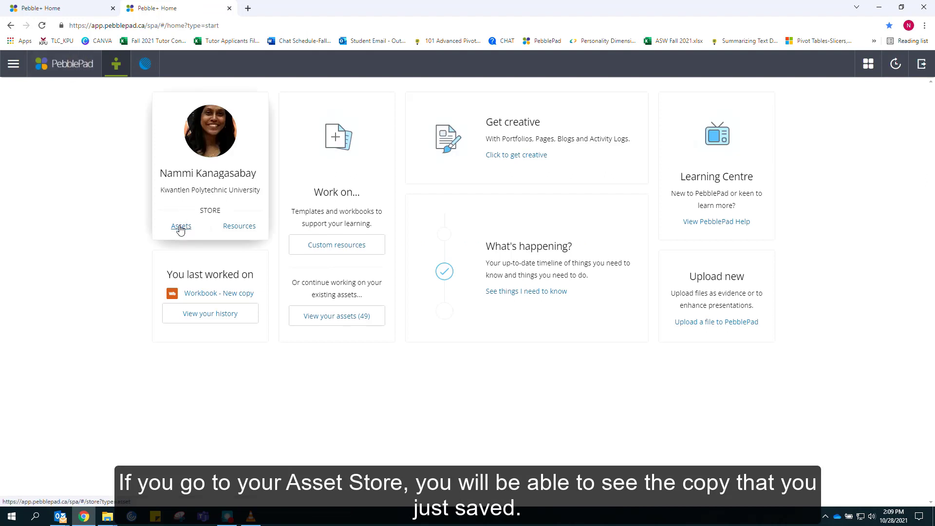
{"action": "left_click", "coordinate": [180, 227]}
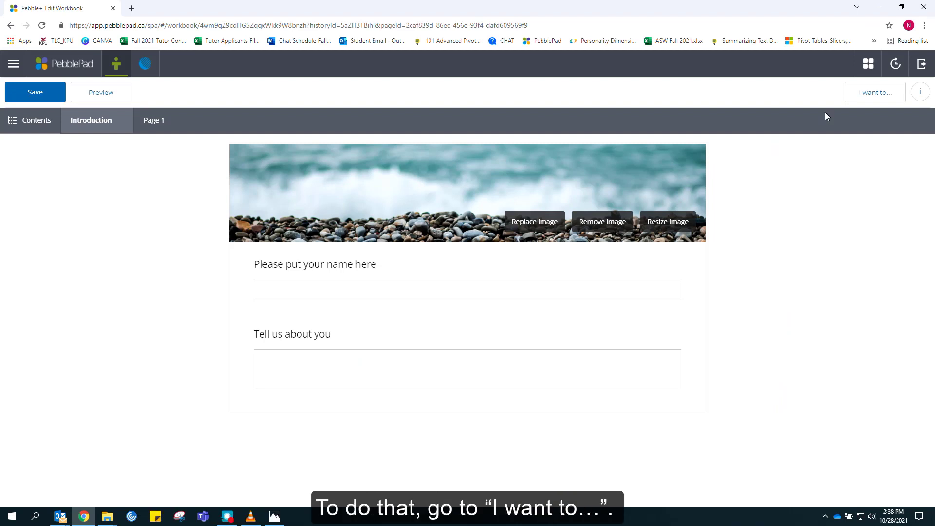
Share 'Workbook - New copy' with the instructor, found by name search, with comments allowed
{"action": "left_click", "coordinate": [864, 95]}
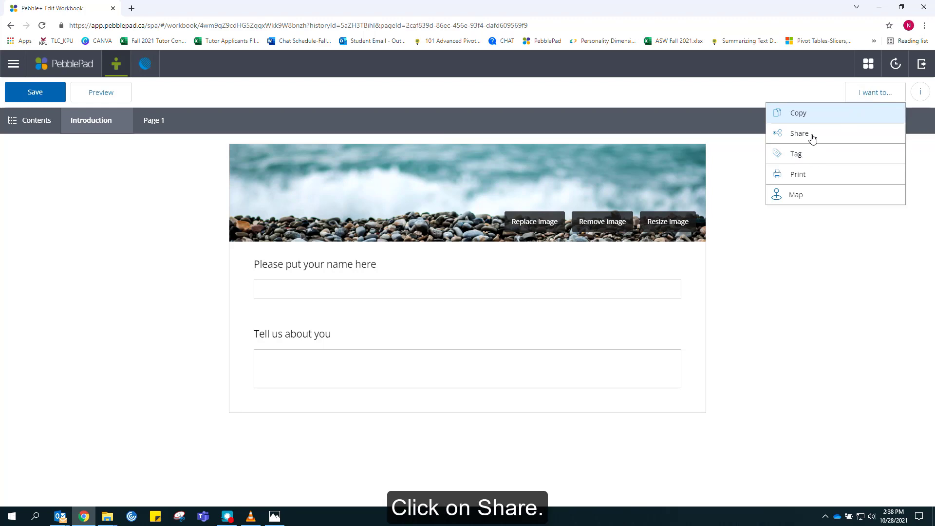
{"action": "left_click", "coordinate": [810, 134]}
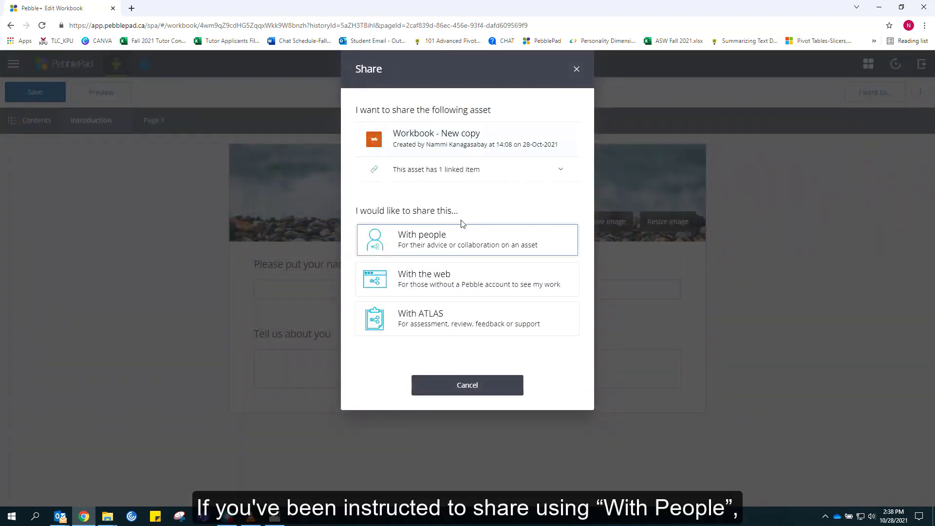
{"action": "left_click", "coordinate": [454, 246]}
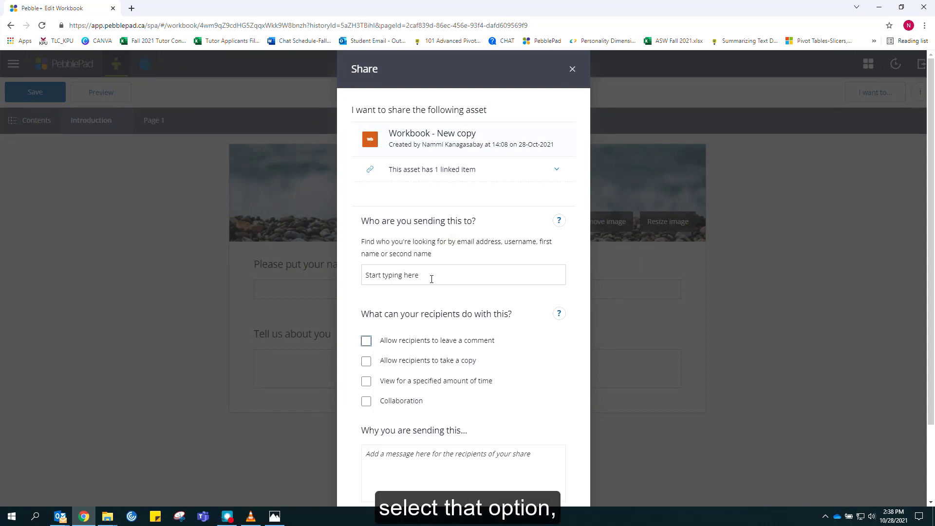
{"action": "left_click", "coordinate": [432, 279]}
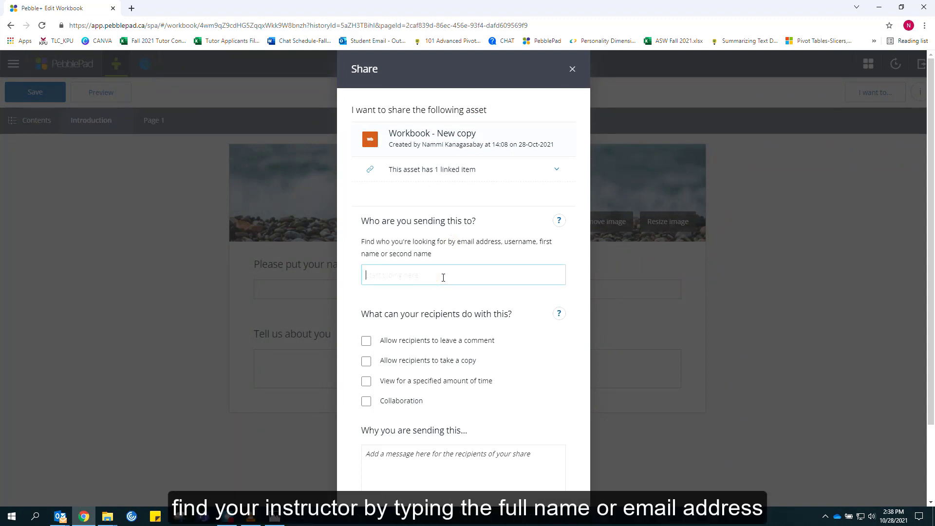
{"action": "type", "text": "mart"}
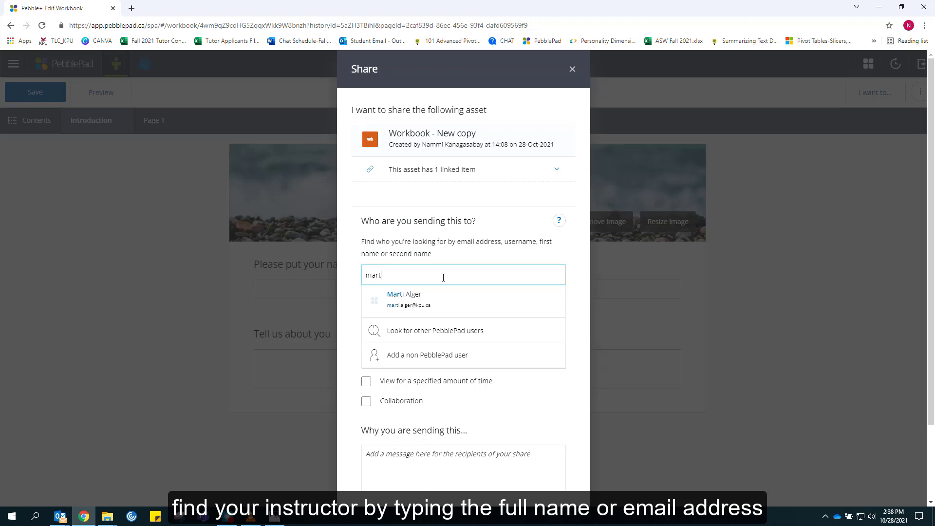
{"action": "left_click", "coordinate": [431, 302]}
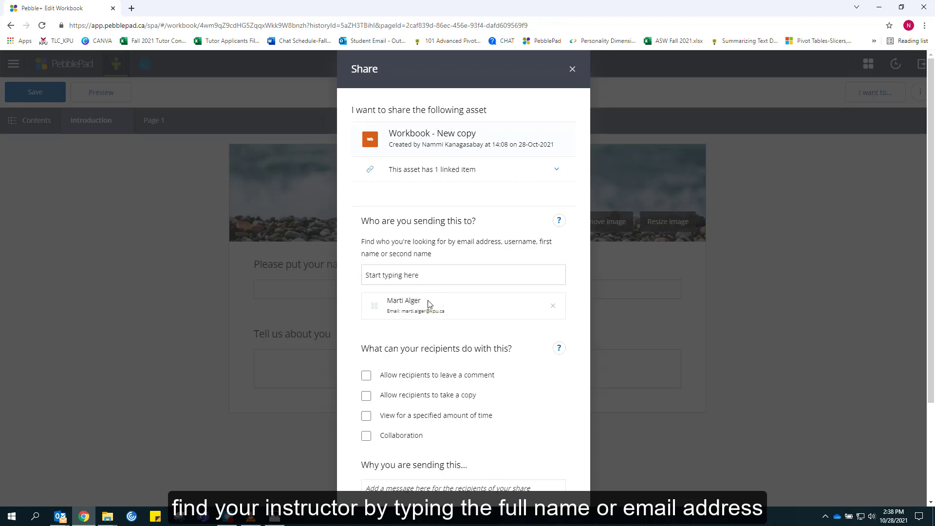
{"action": "left_click", "coordinate": [366, 376]}
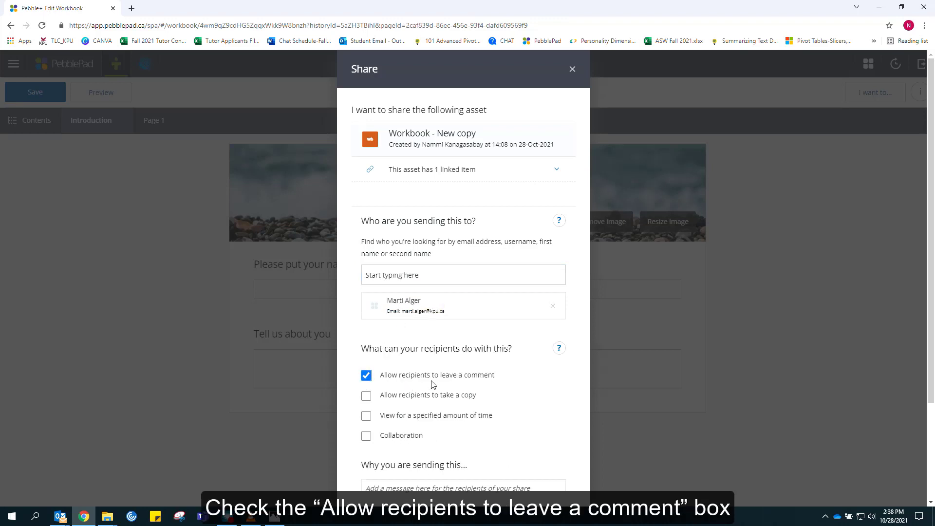
{"action": "scroll", "coordinate": [487, 382], "scroll_direction": "down", "scroll_amount": 3}
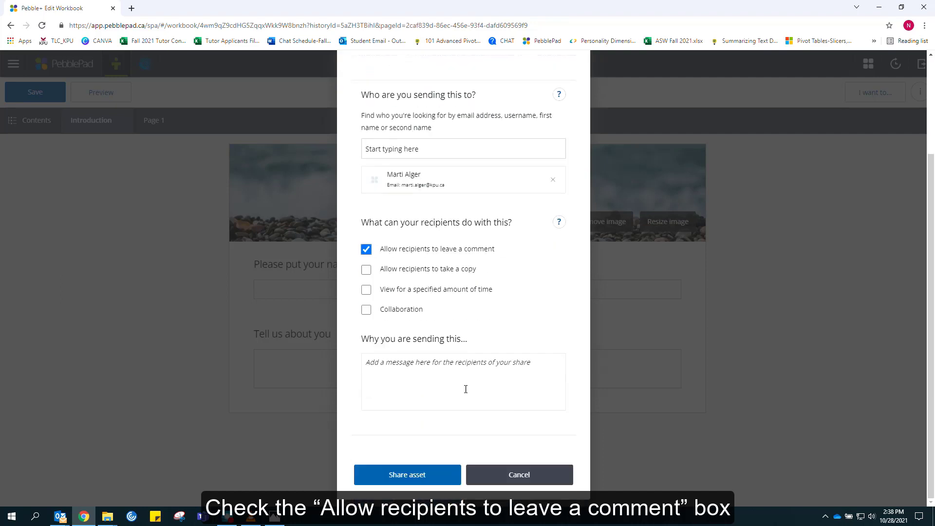
{"action": "left_click", "coordinate": [454, 382]}
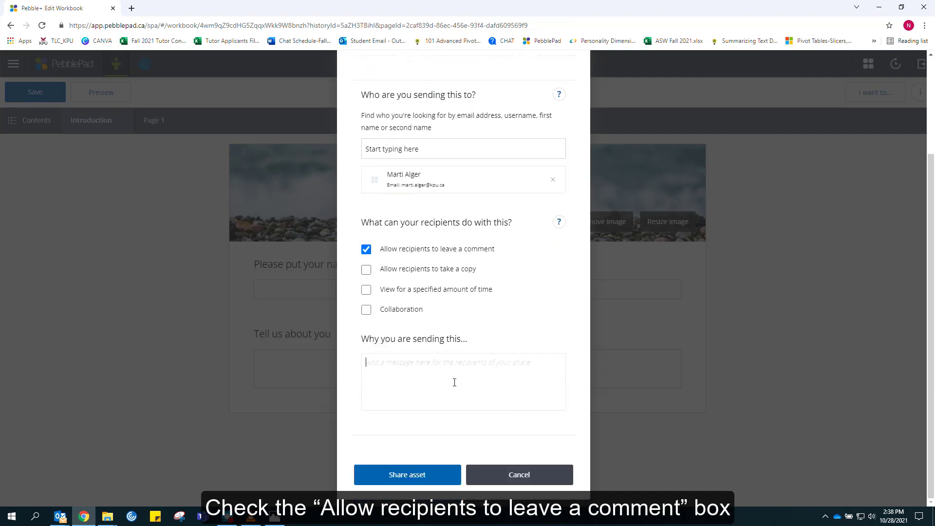
{"action": "left_click", "coordinate": [407, 475]}
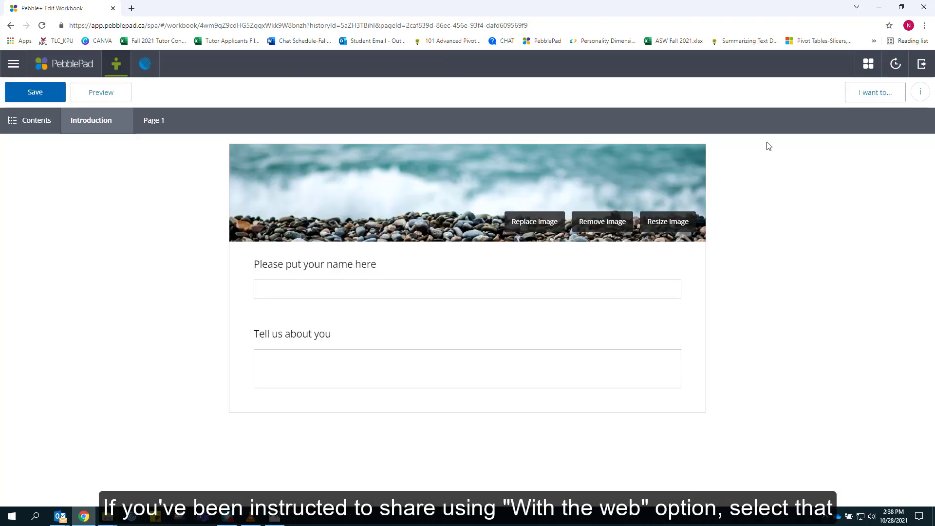
Publish 'Workbook - New copy' to the web with viewer comments allowed and copy its URL
{"action": "left_click", "coordinate": [883, 96]}
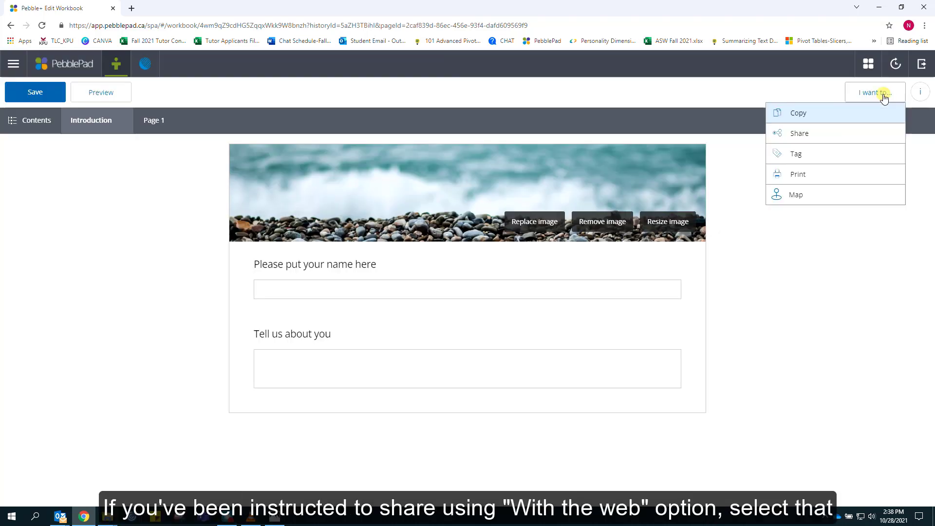
{"action": "left_click", "coordinate": [808, 132]}
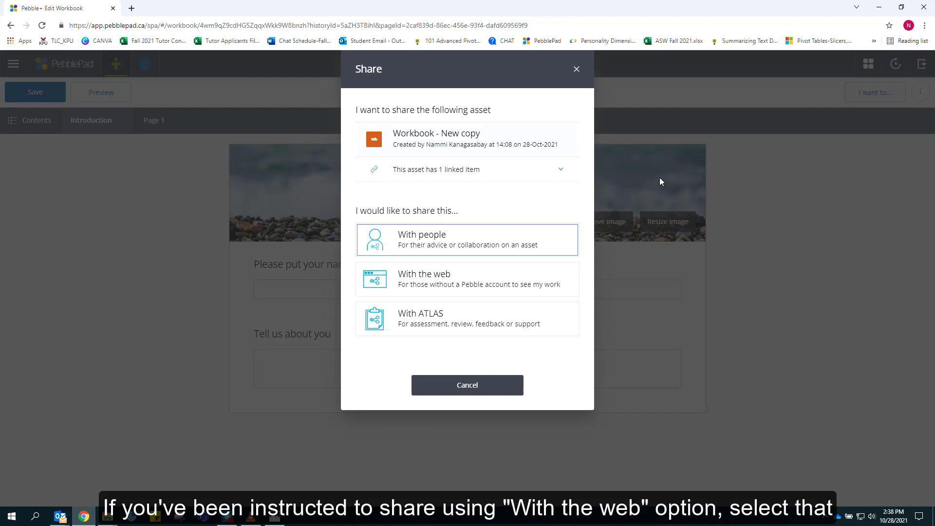
{"action": "left_click", "coordinate": [452, 276]}
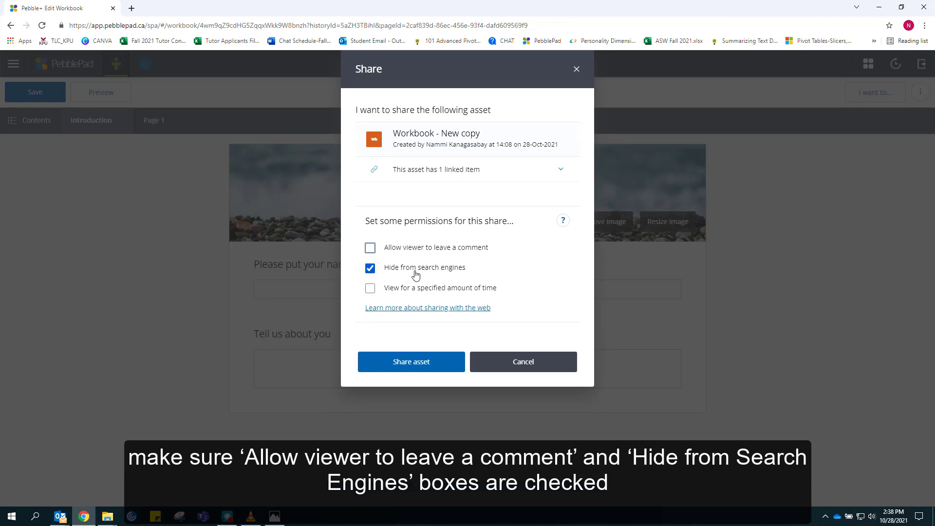
{"action": "left_click", "coordinate": [370, 248]}
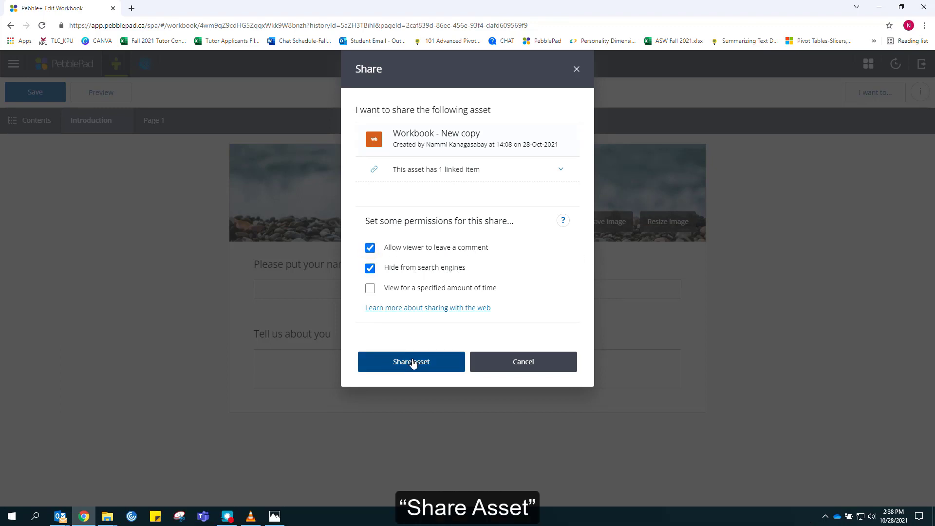
{"action": "left_click", "coordinate": [413, 361]}
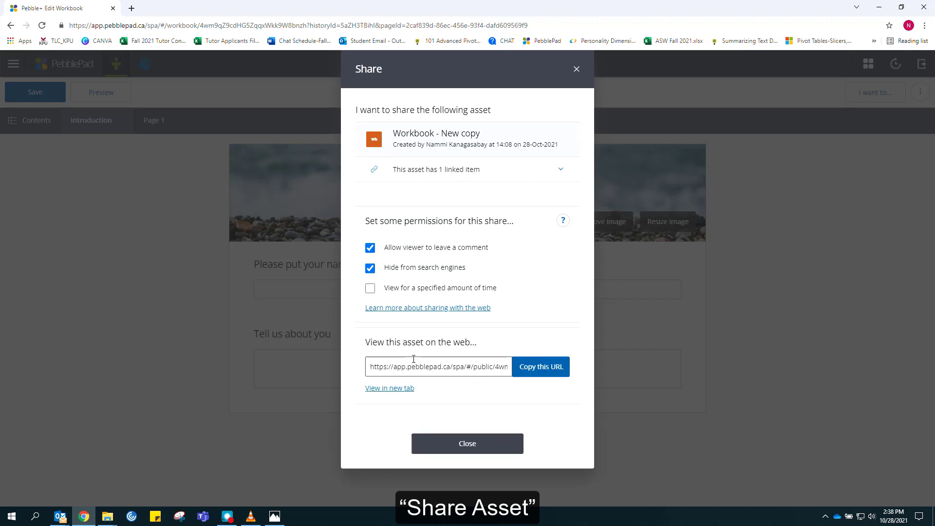
{"action": "left_click", "coordinate": [535, 370]}
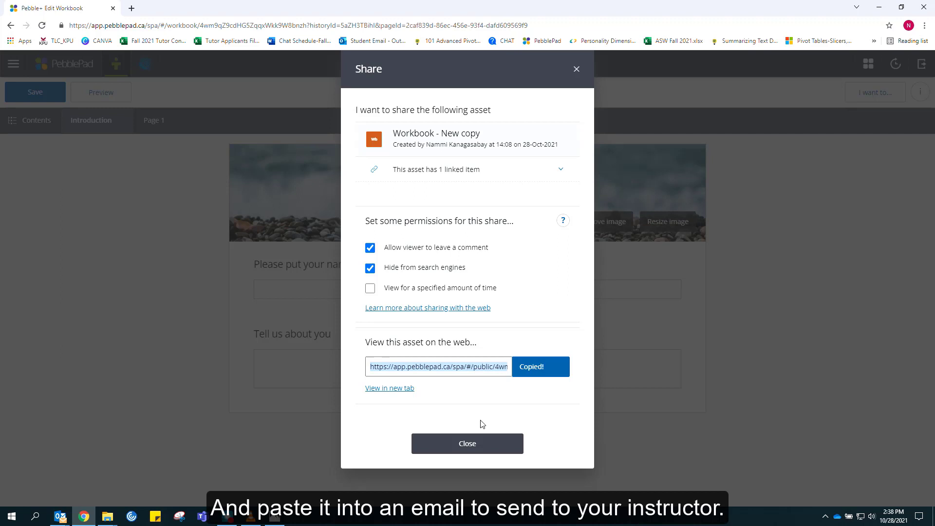
{"action": "left_click", "coordinate": [467, 444]}
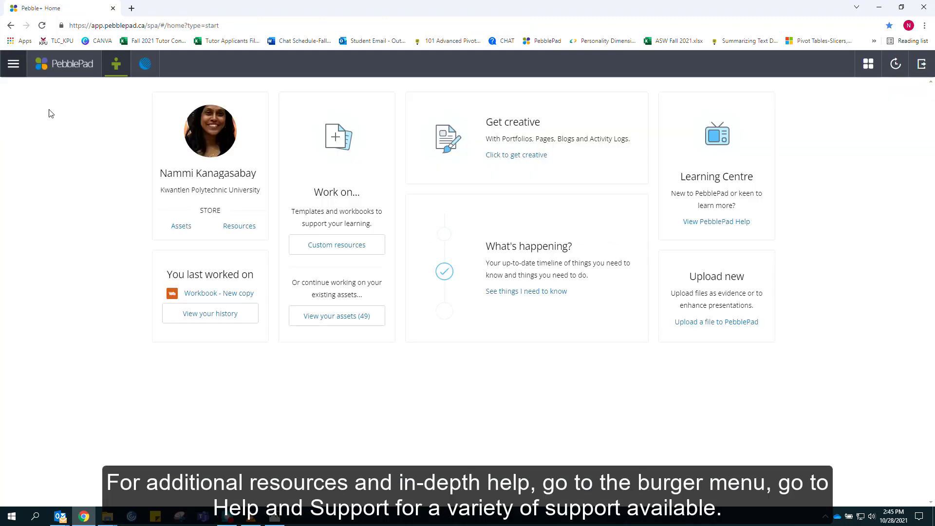
Expand Help and support in the main navigation panel to show its four options
{"action": "left_click", "coordinate": [13, 63]}
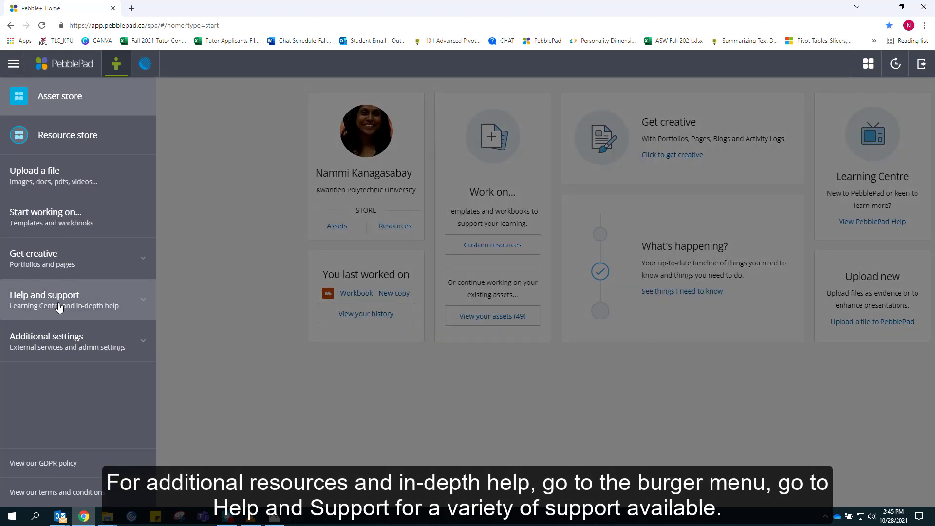
{"action": "left_click", "coordinate": [59, 307]}
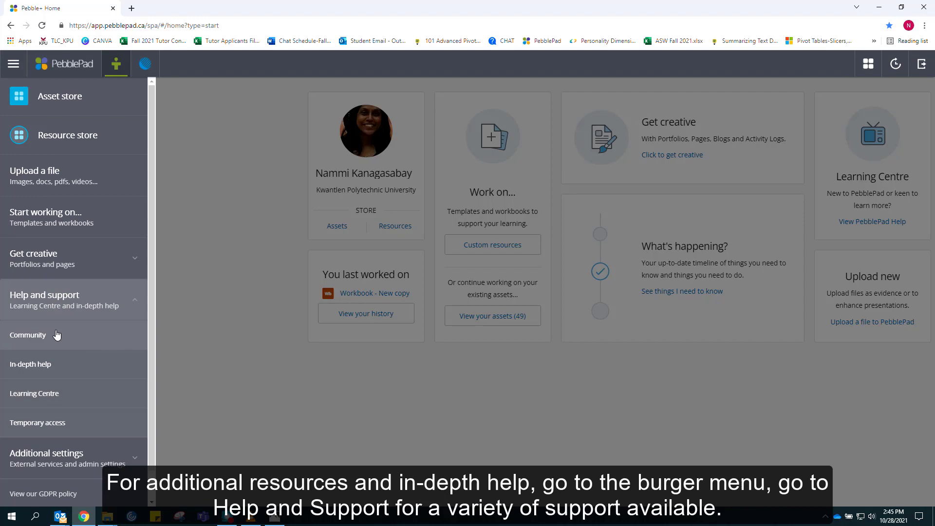